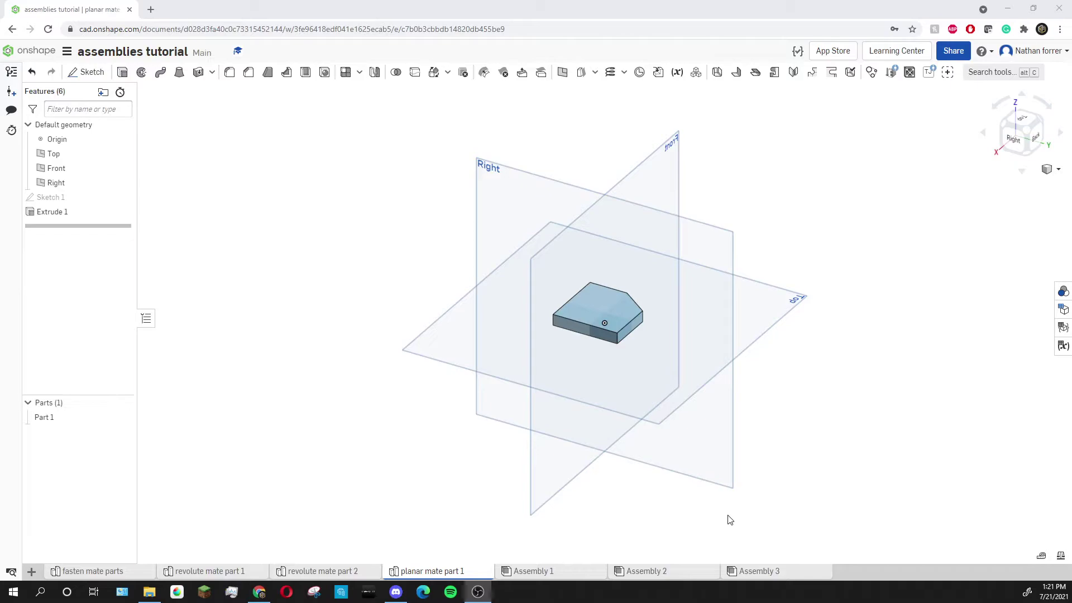
Open Assembly 3 and suppress its Slider 1 mate
click(763, 571)
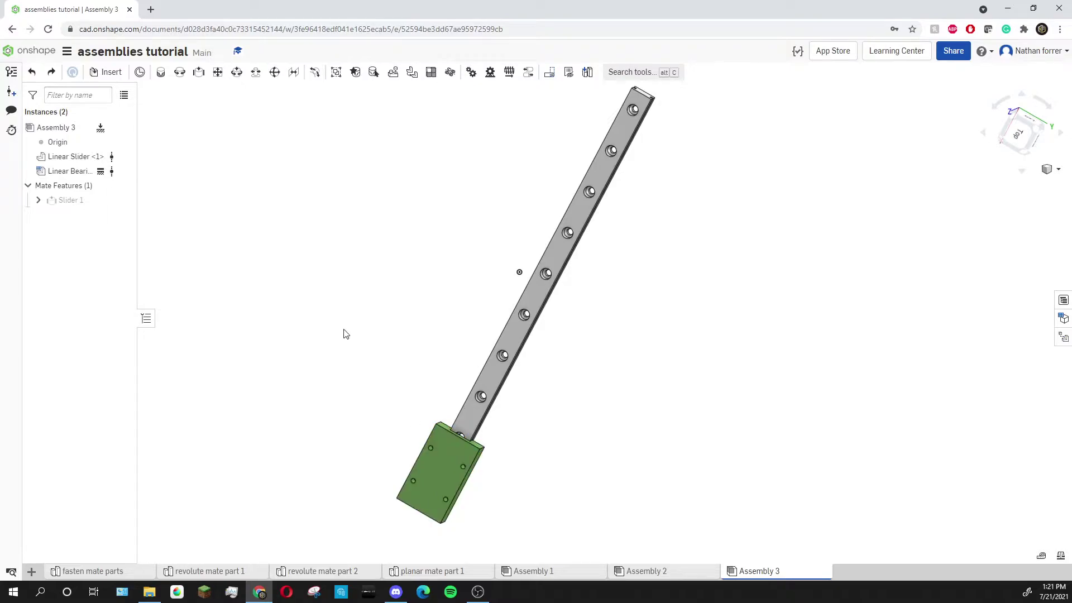
right_click(56, 205)
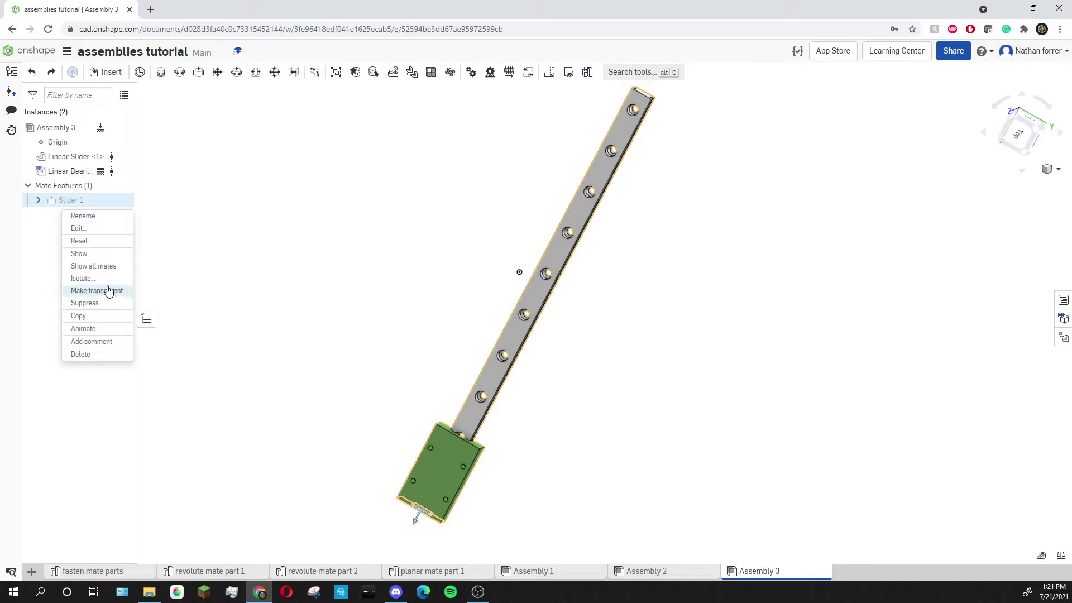
click(95, 304)
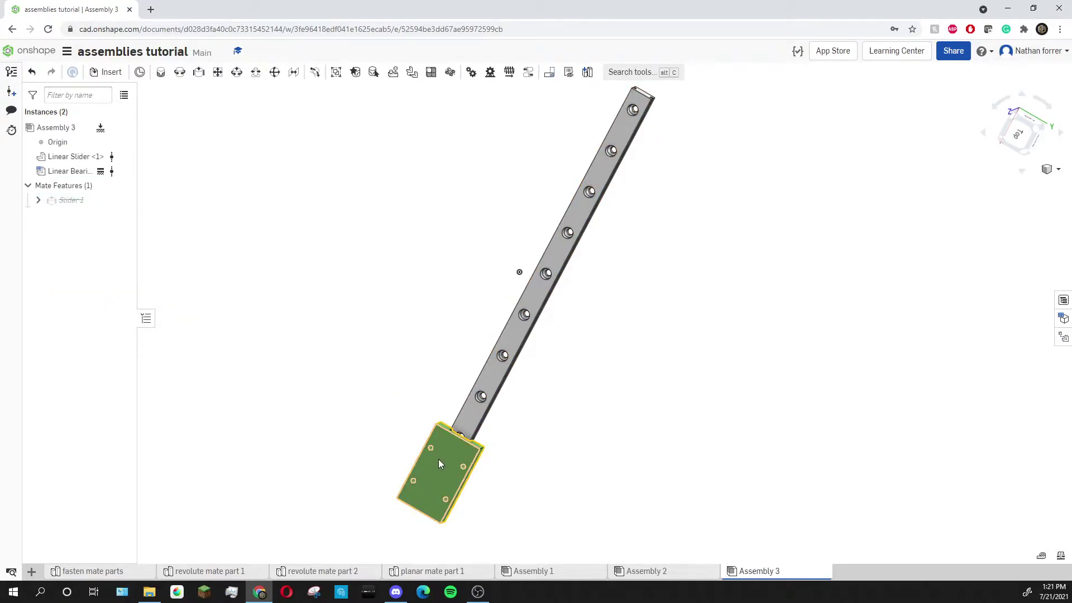
Move the green slider block away from the rail and fix it in place
drag(439, 463, 292, 224)
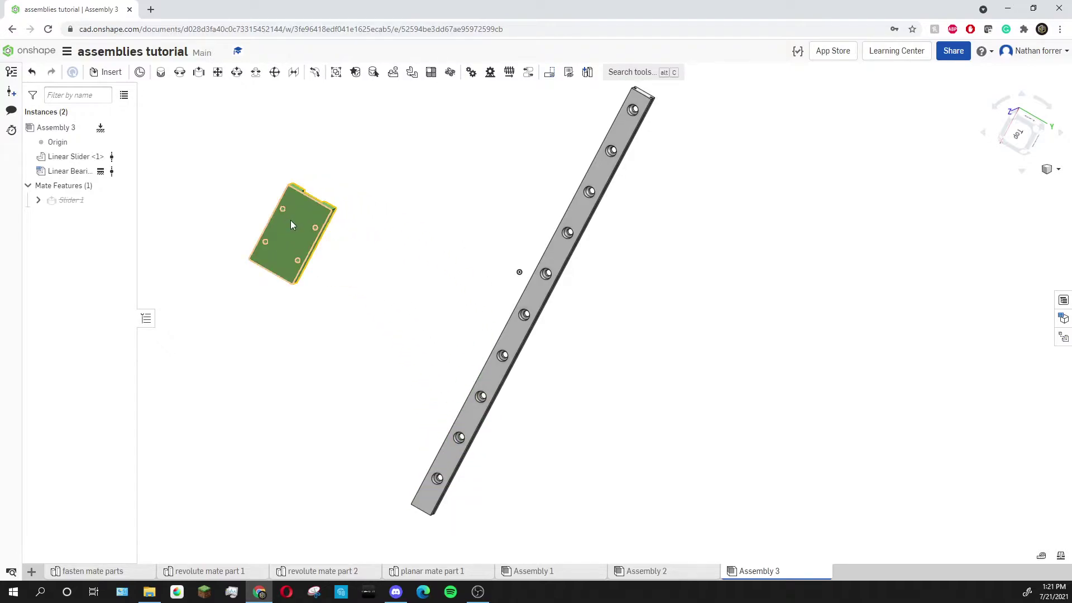
right_click(291, 225)
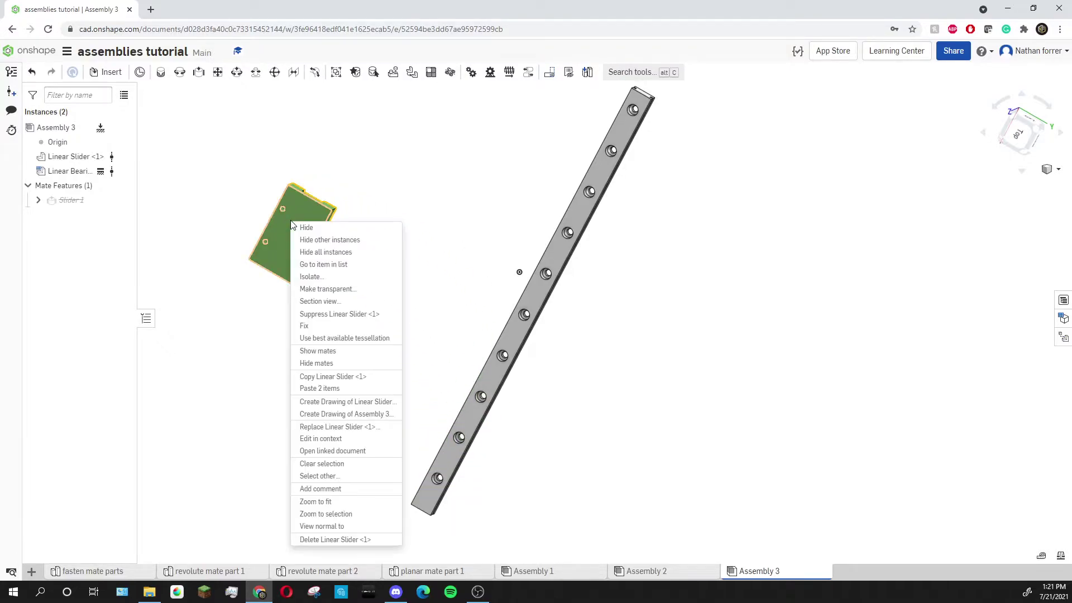
click(307, 326)
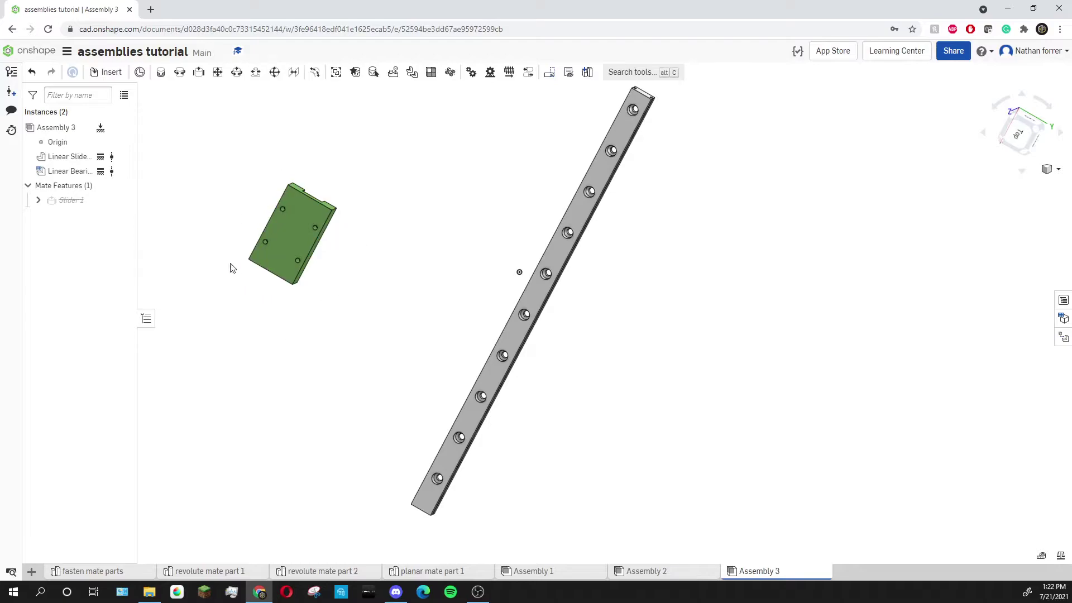
Insert one instance of planar mate part 1 into the assembly, beside the green block
mouse_move(85, 206)
click(108, 72)
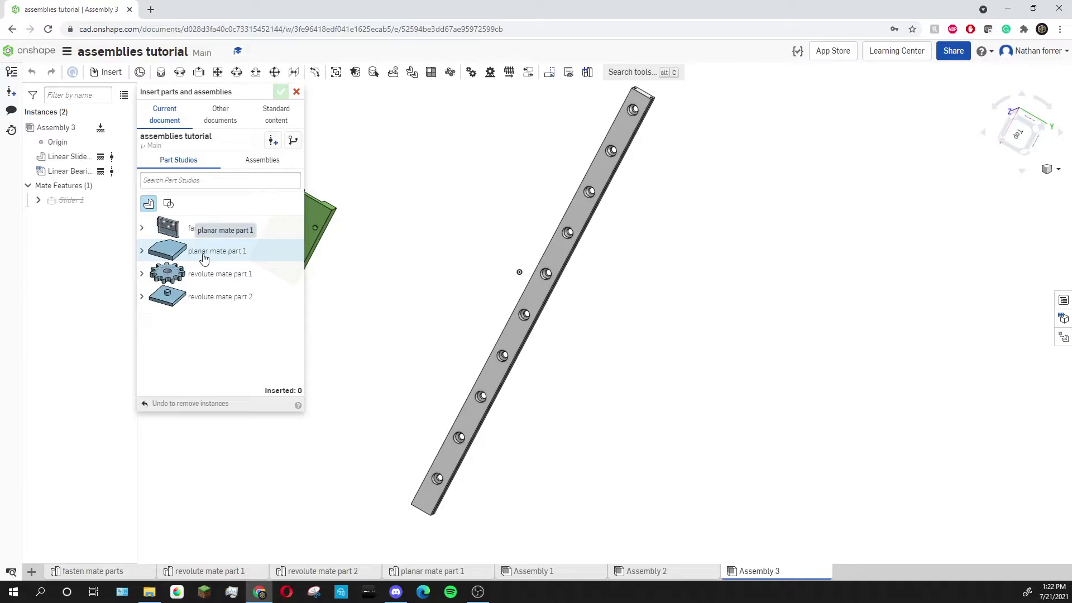
click(204, 252)
click(390, 182)
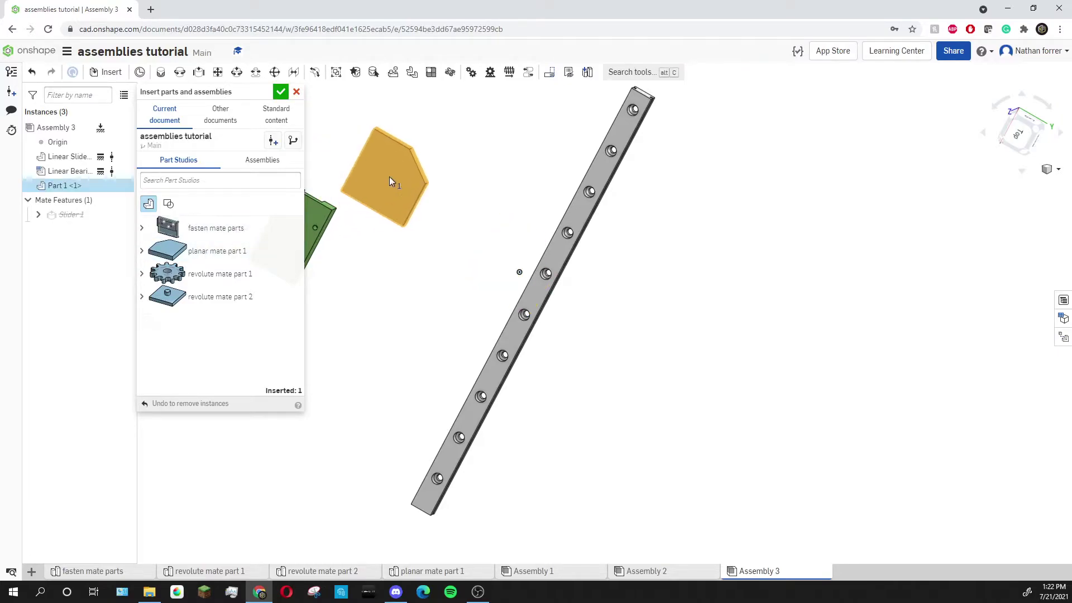
click(281, 91)
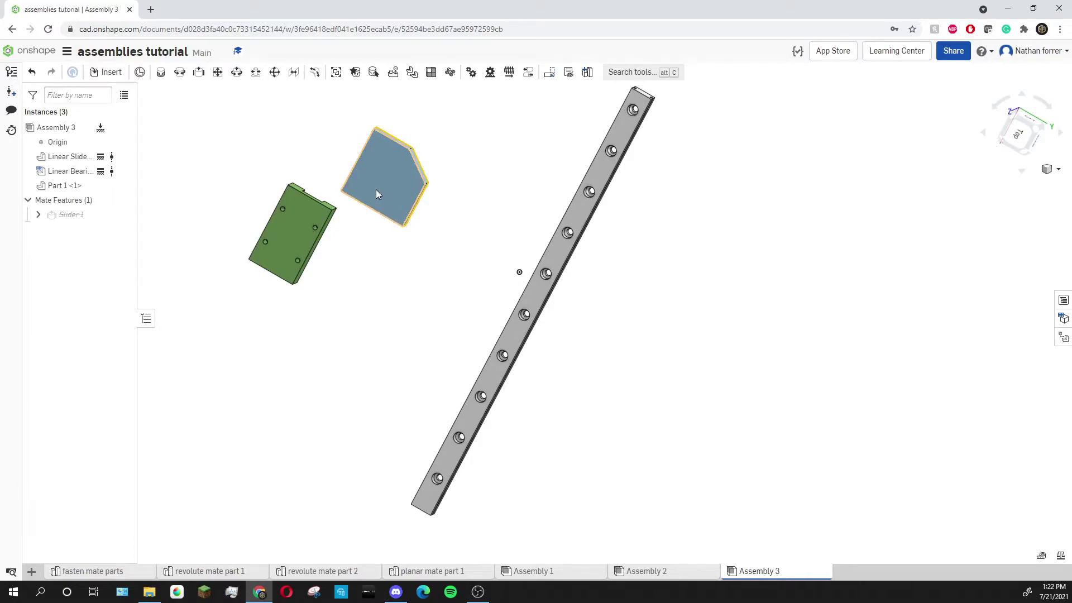
Add a Planar mate between the centre of the green block's flat outer face and the centre of the blue plate's underside
right_drag(376, 194, 429, 198)
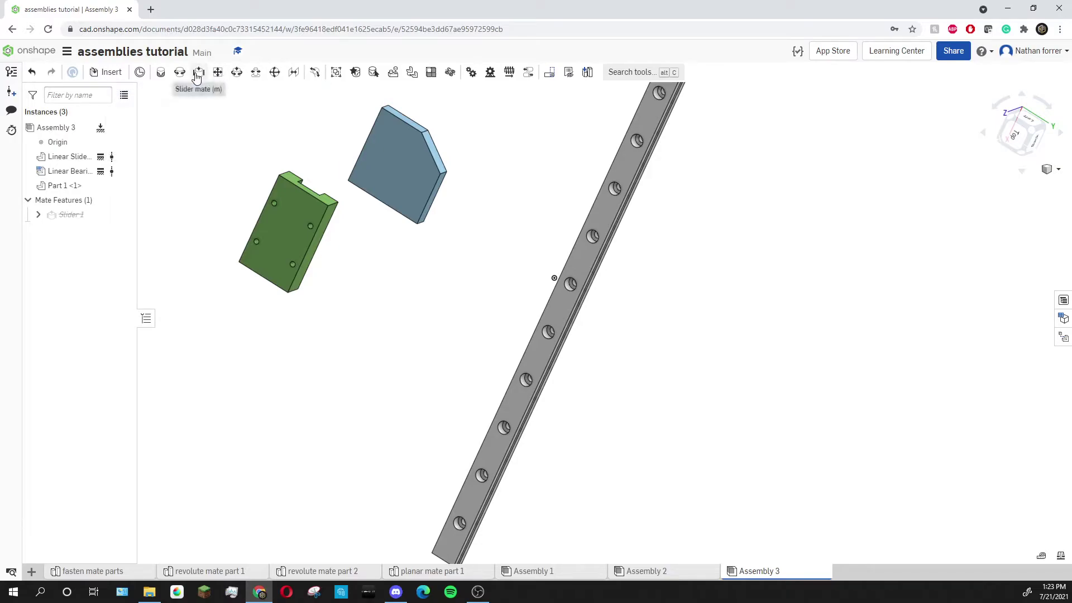
click(218, 73)
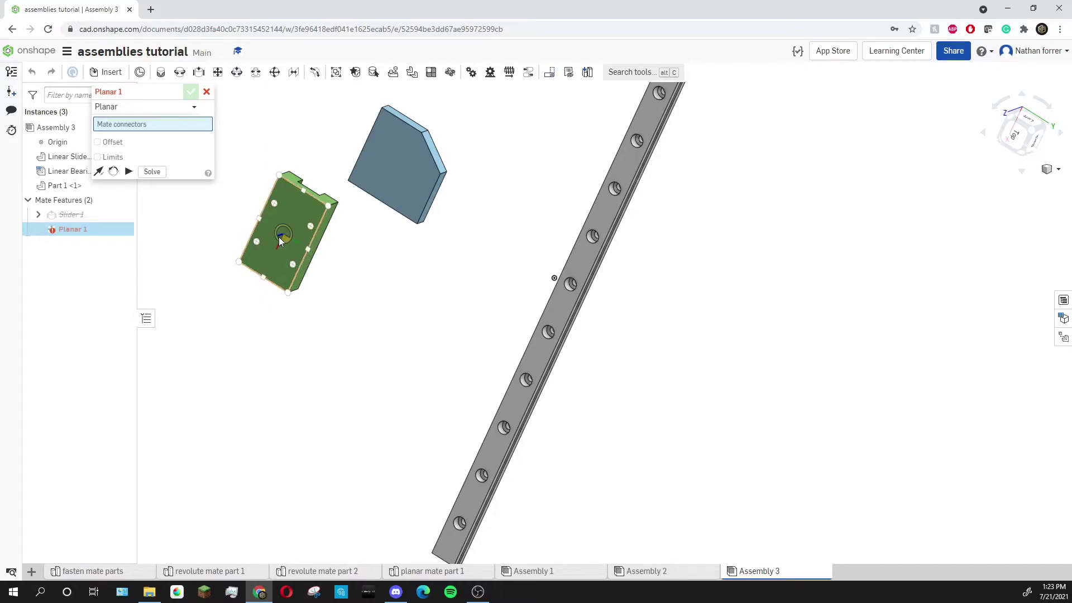
scroll(279, 236, up, 2)
click(282, 233)
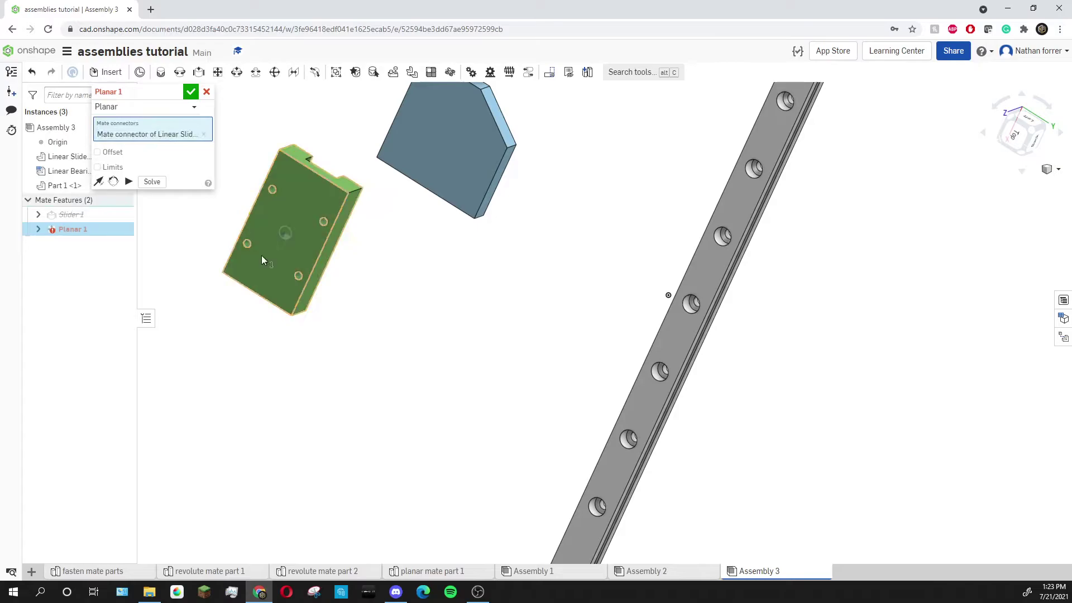
right_drag(409, 270, 658, 145)
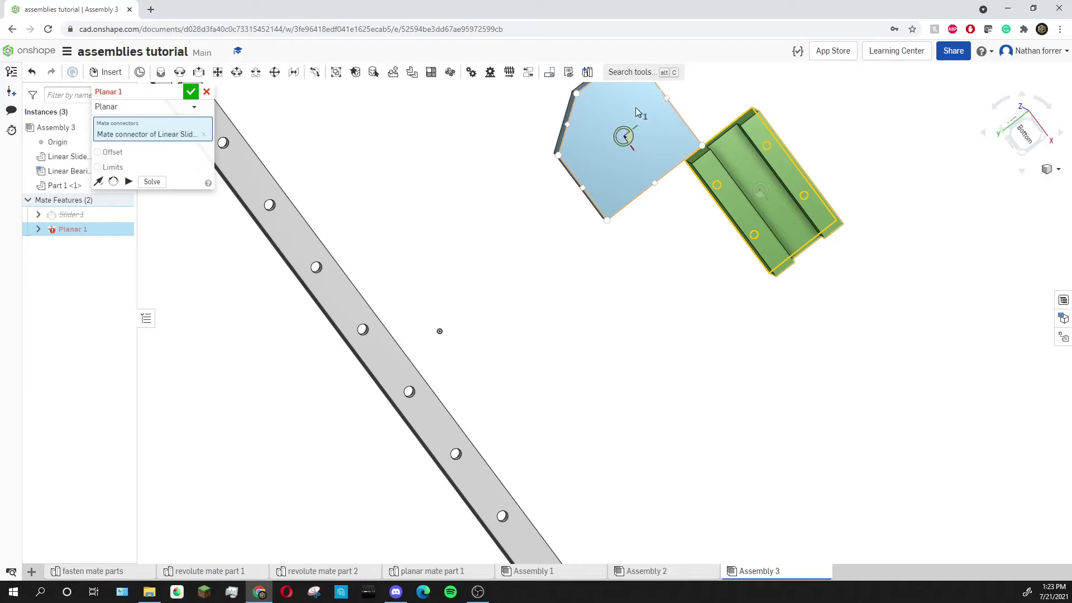
click(623, 136)
right_drag(577, 266, 712, 255)
click(771, 156)
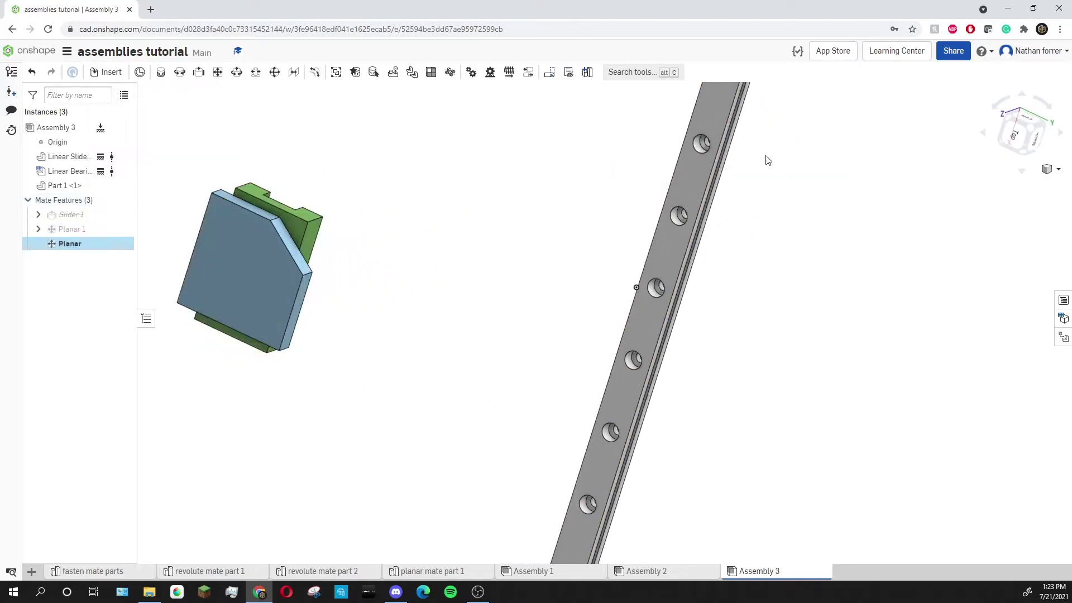
click(206, 91)
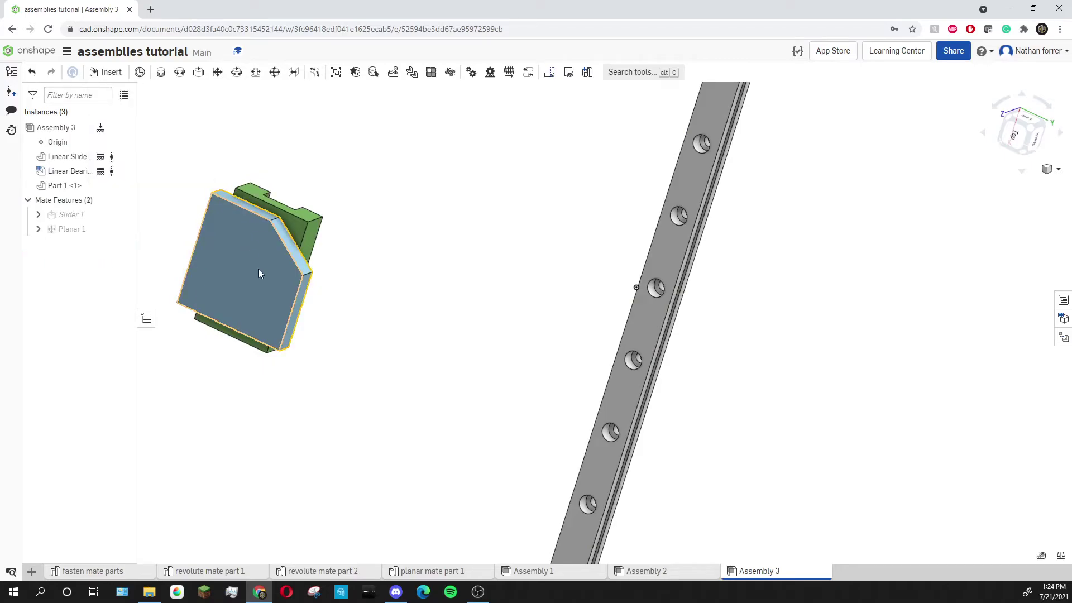
Slide the blue plate across the green block's face and inspect the planar contact from several angles
drag(260, 272, 217, 232)
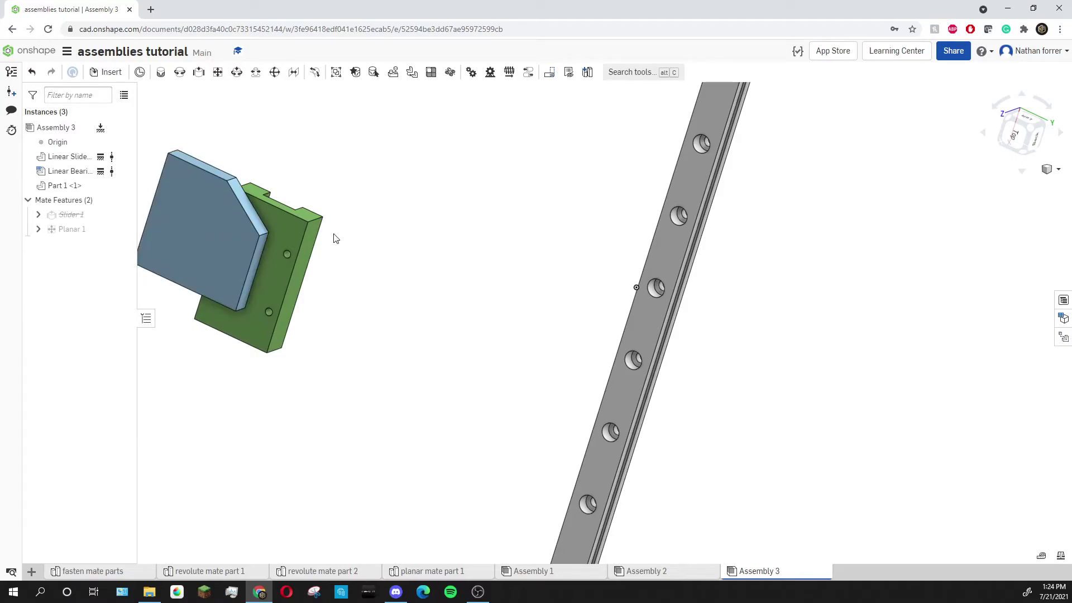
right_drag(236, 210, 221, 190)
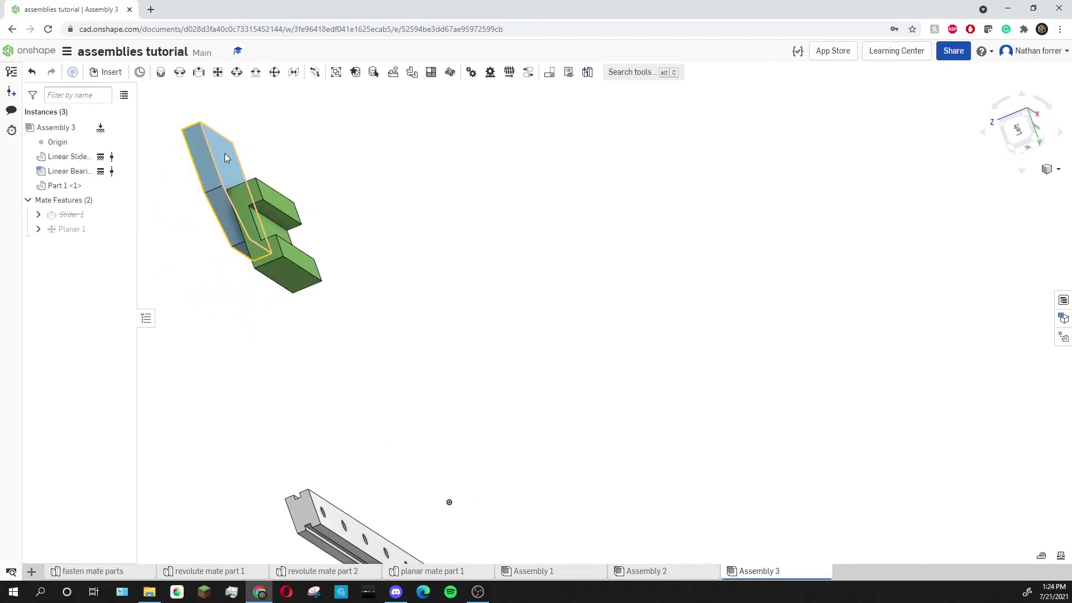
right_drag(223, 235, 264, 212)
scroll(241, 309, down, 4)
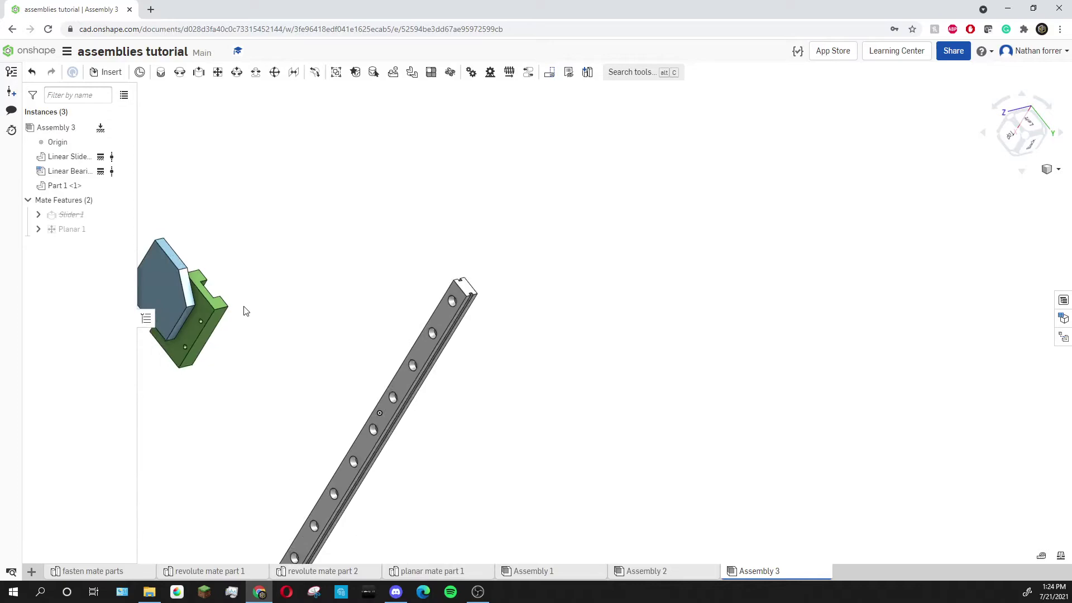
scroll(229, 306, up, 5)
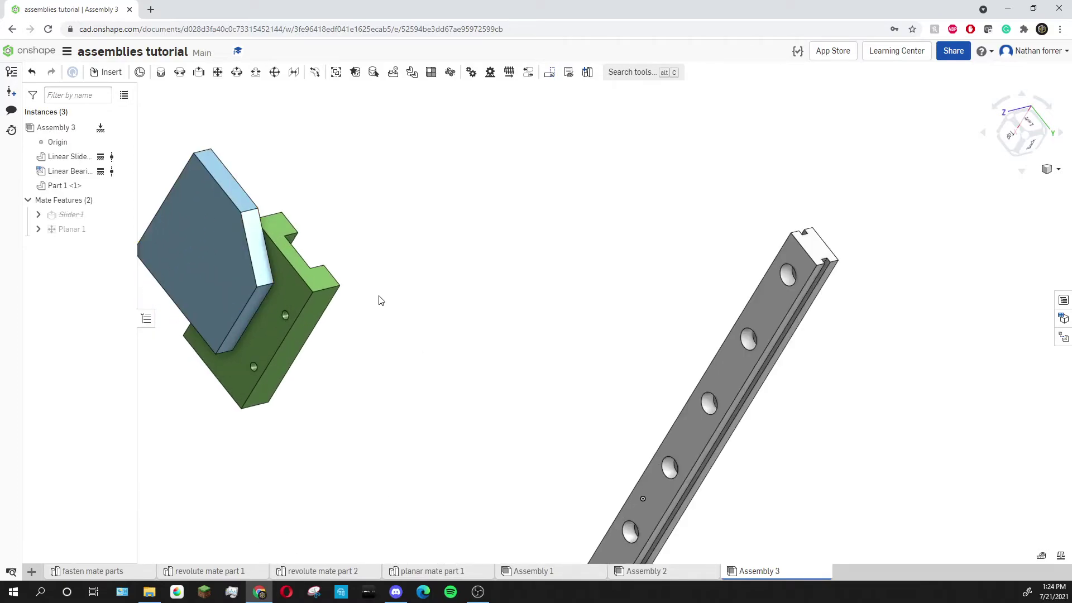
middle_drag(378, 300, 497, 304)
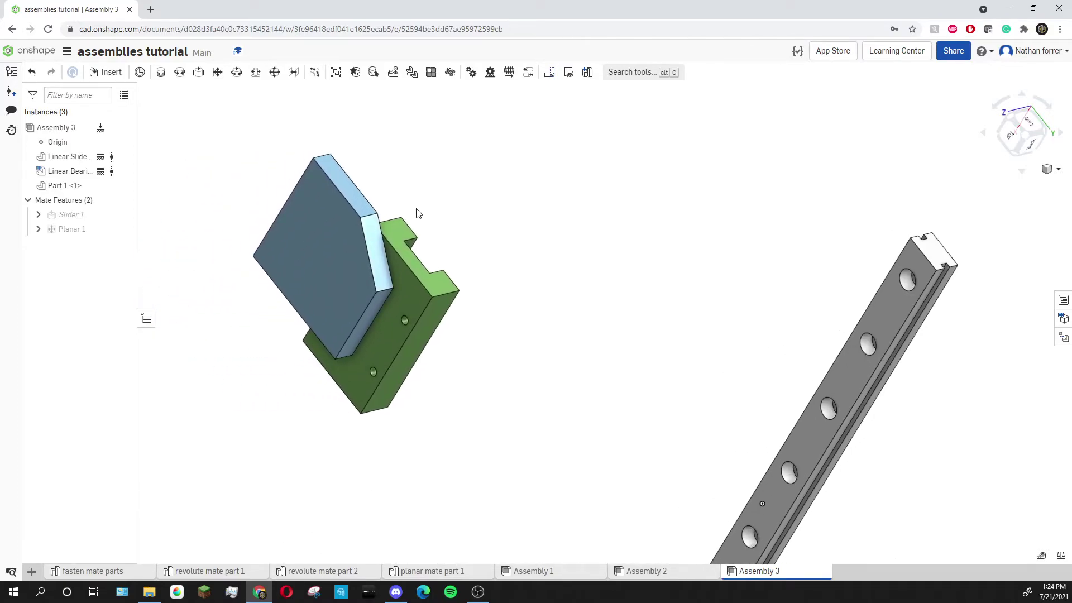
Add a second Planar mate between the blue plate's long side face and the green block's long side face, and test the plate's movement
click(218, 72)
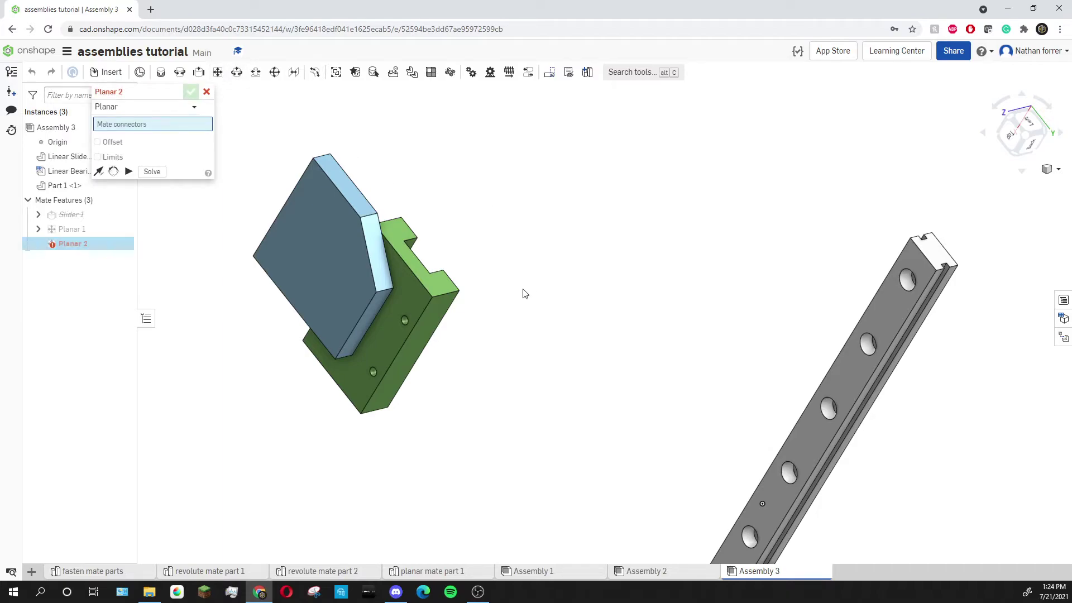
scroll(446, 375, up, 1)
scroll(447, 376, up, 1)
scroll(345, 285, up, 3)
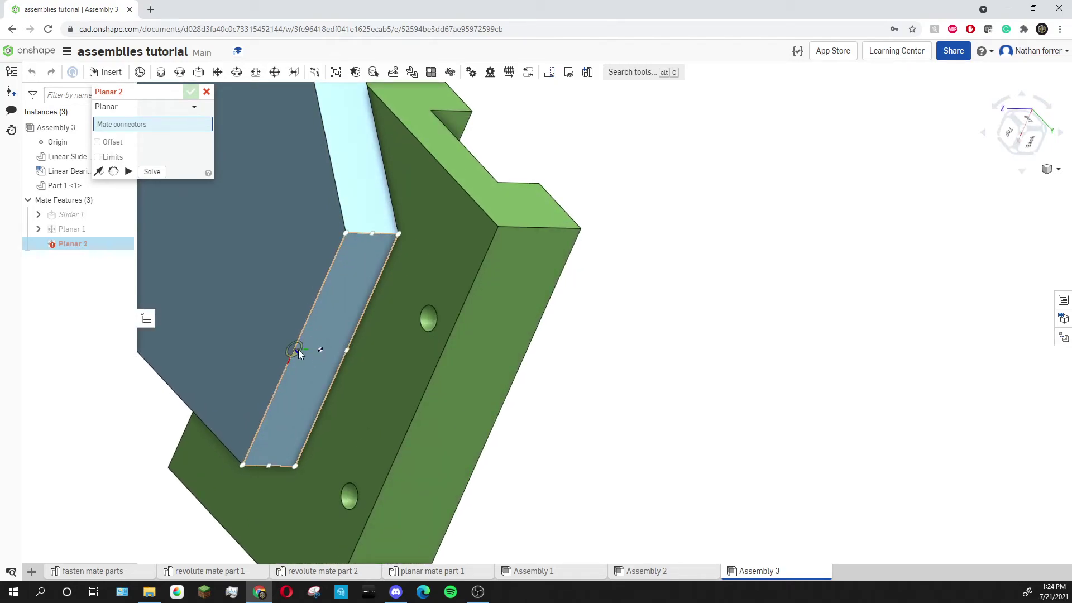
click(299, 350)
scroll(297, 350, down, 3)
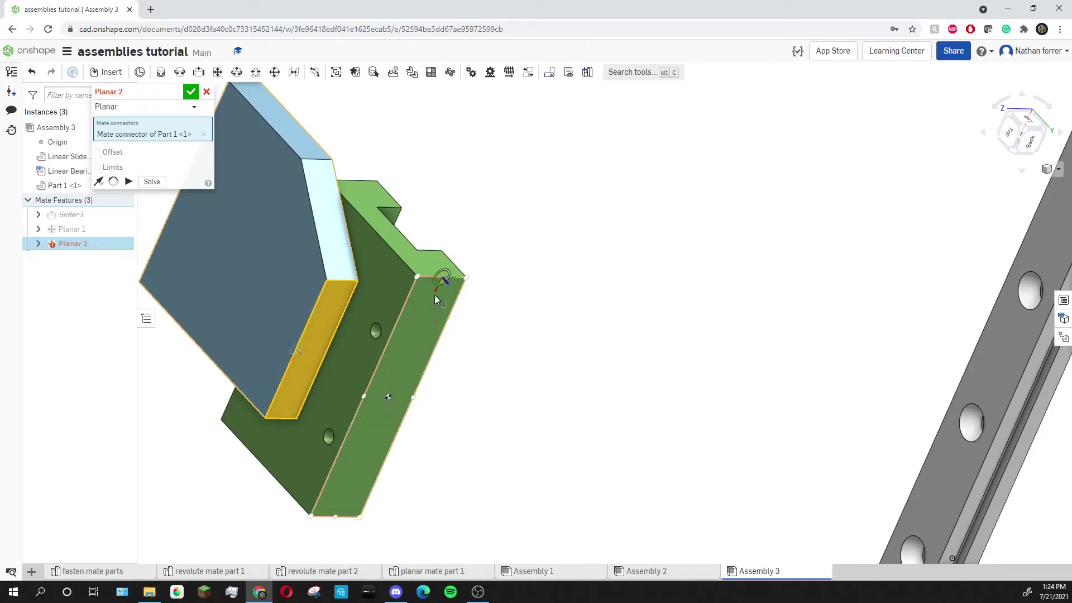
click(367, 394)
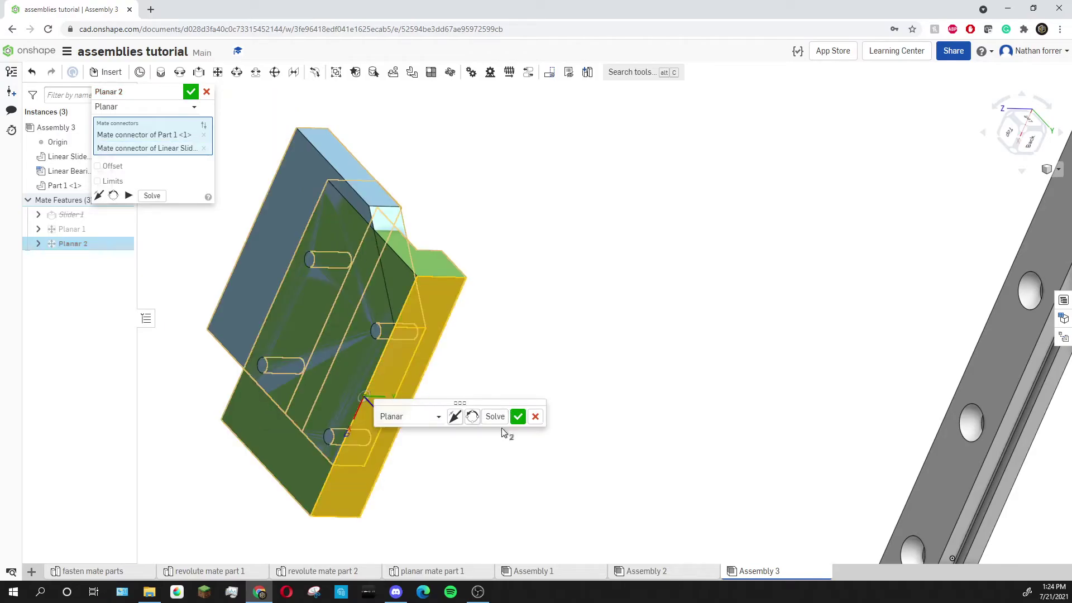
click(519, 418)
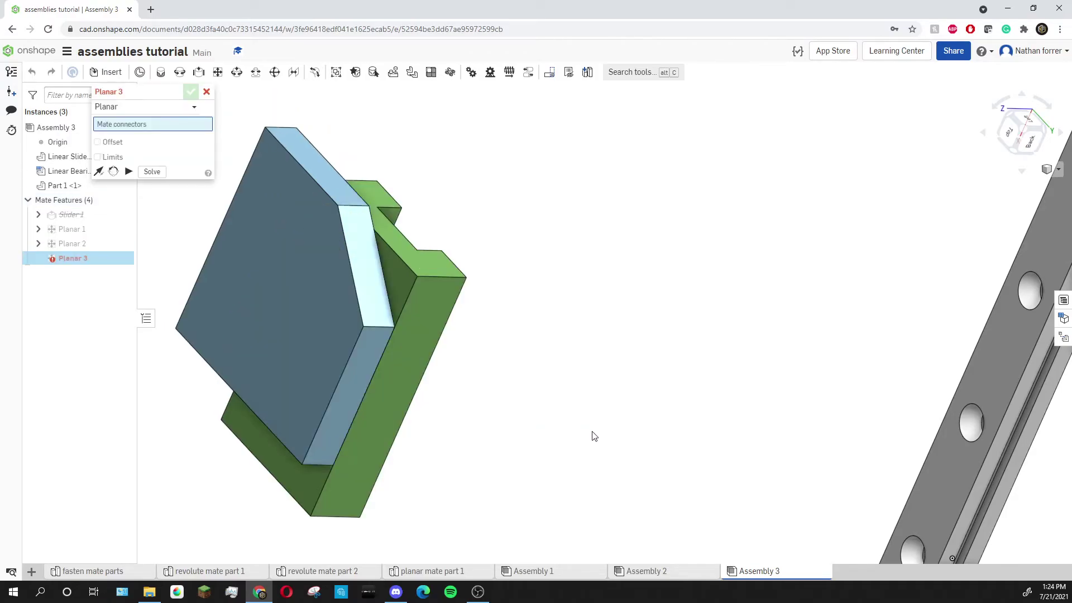
click(206, 92)
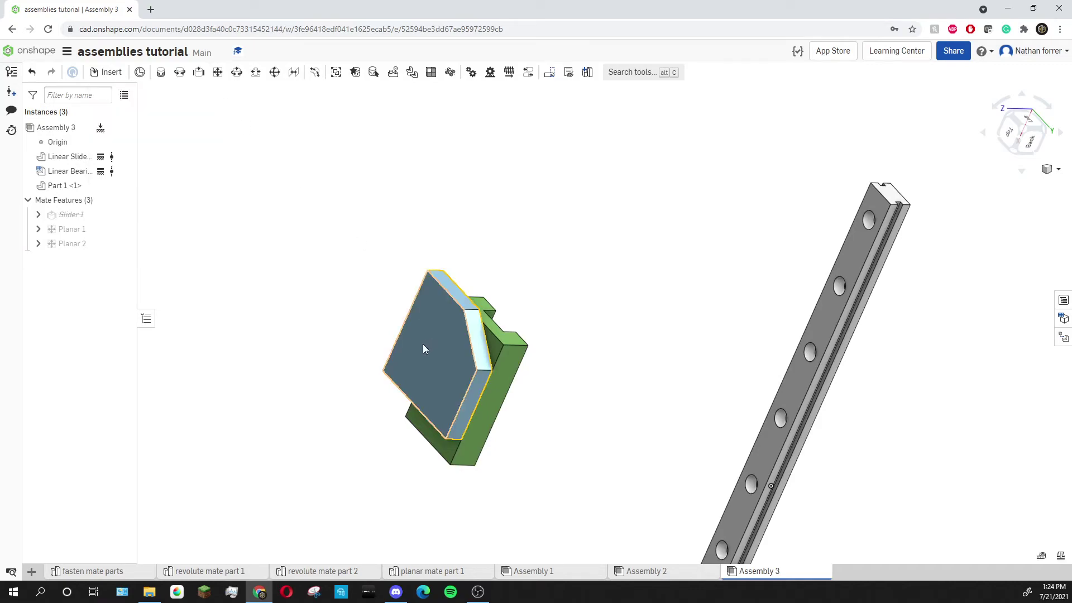
drag(423, 363, 535, 427)
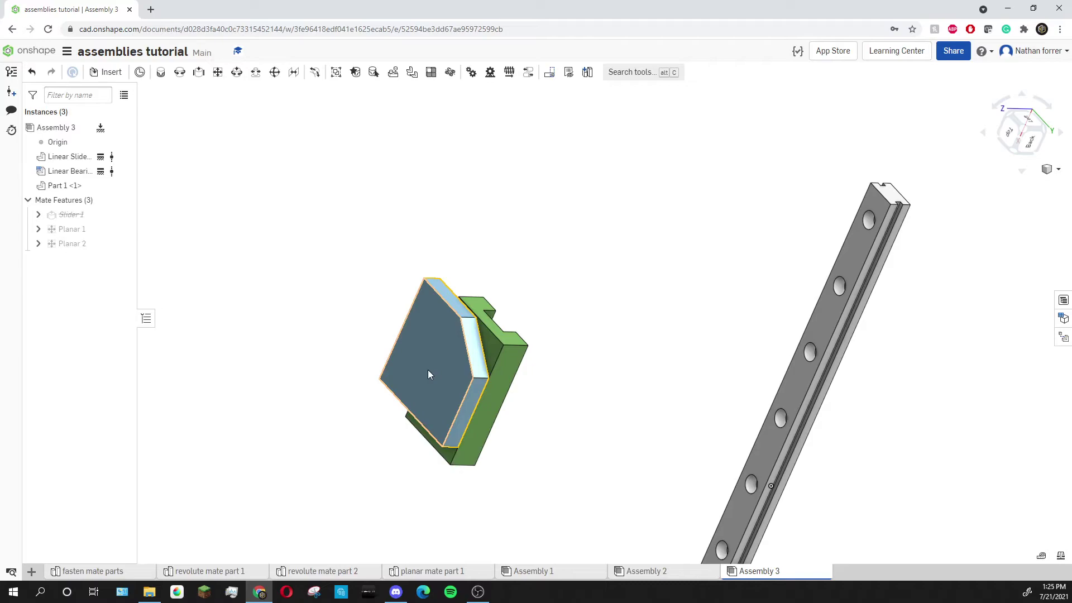
Examine the Offset and Limits options of the Planar 2 mate without keeping any changes
double_click(92, 244)
click(112, 167)
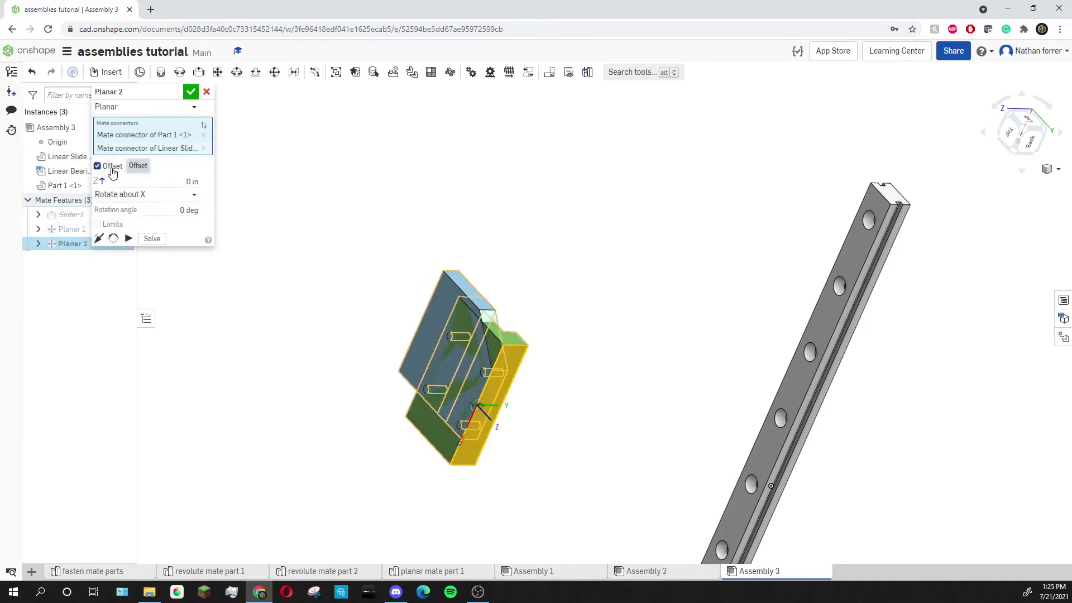
click(112, 167)
click(108, 182)
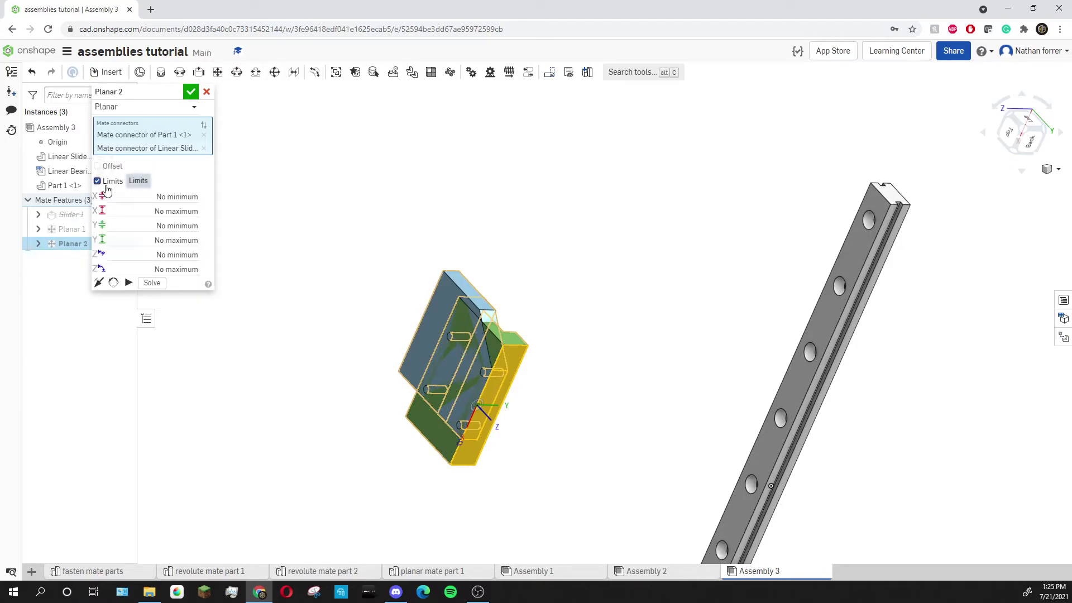
click(107, 188)
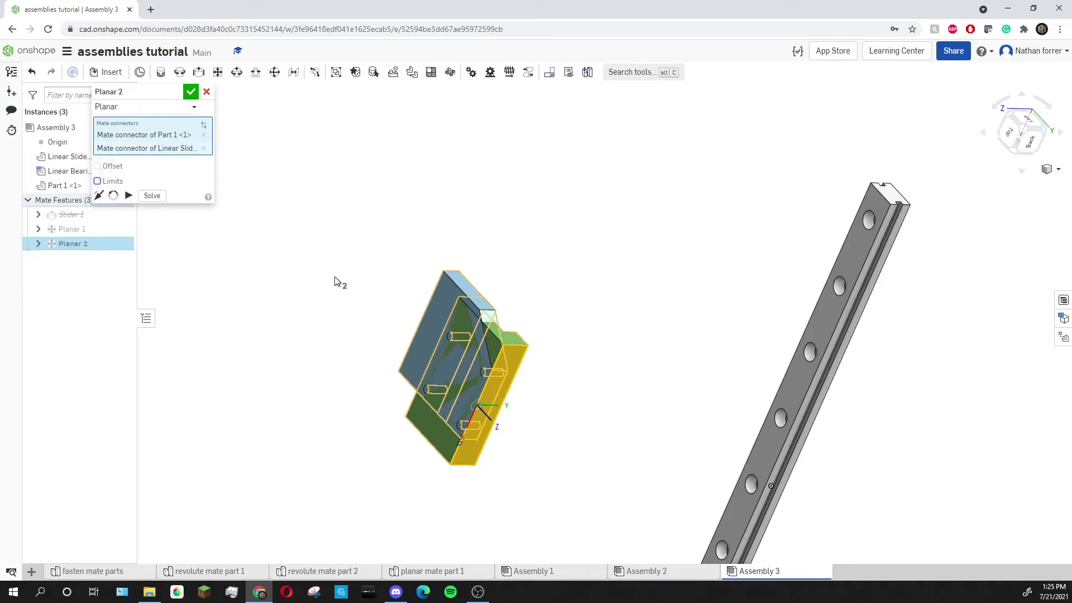
click(206, 92)
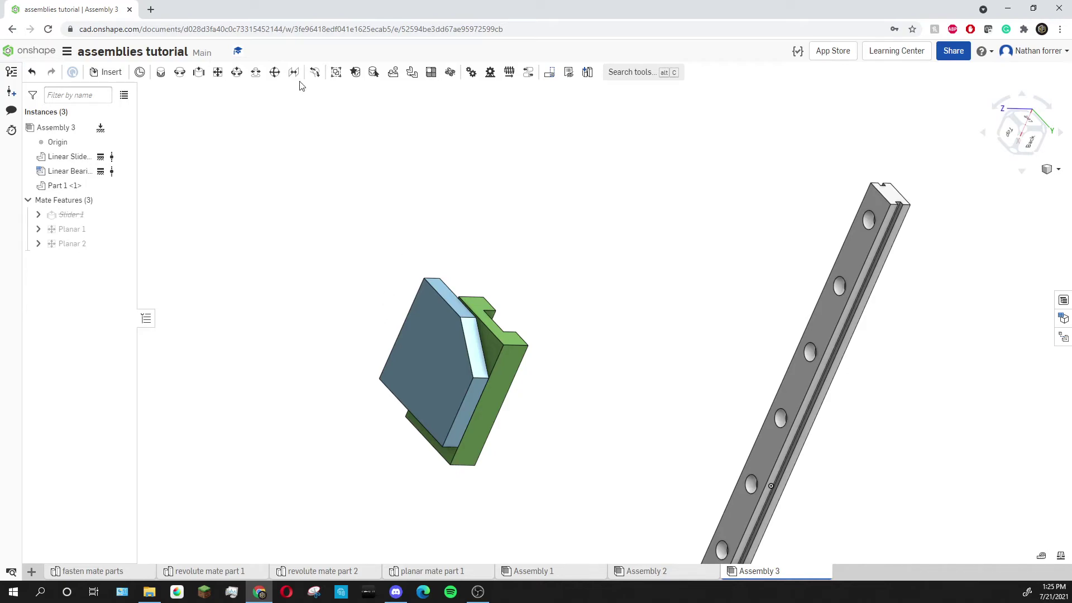
Add a third Planar mate between the green block's notched end face and the blue plate's adjacent end face
click(219, 73)
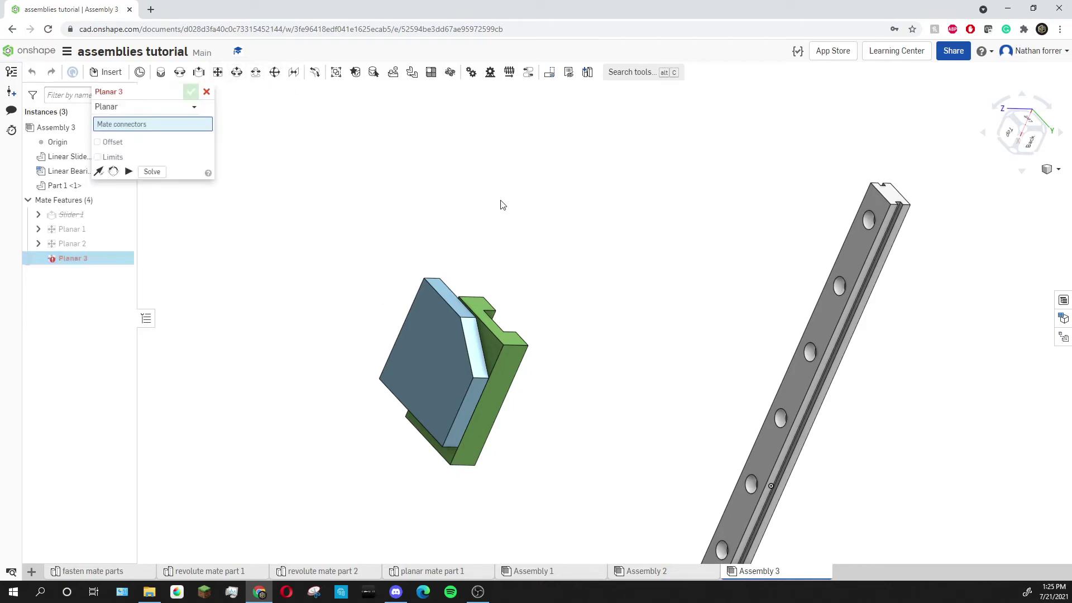
scroll(525, 261, up, 3)
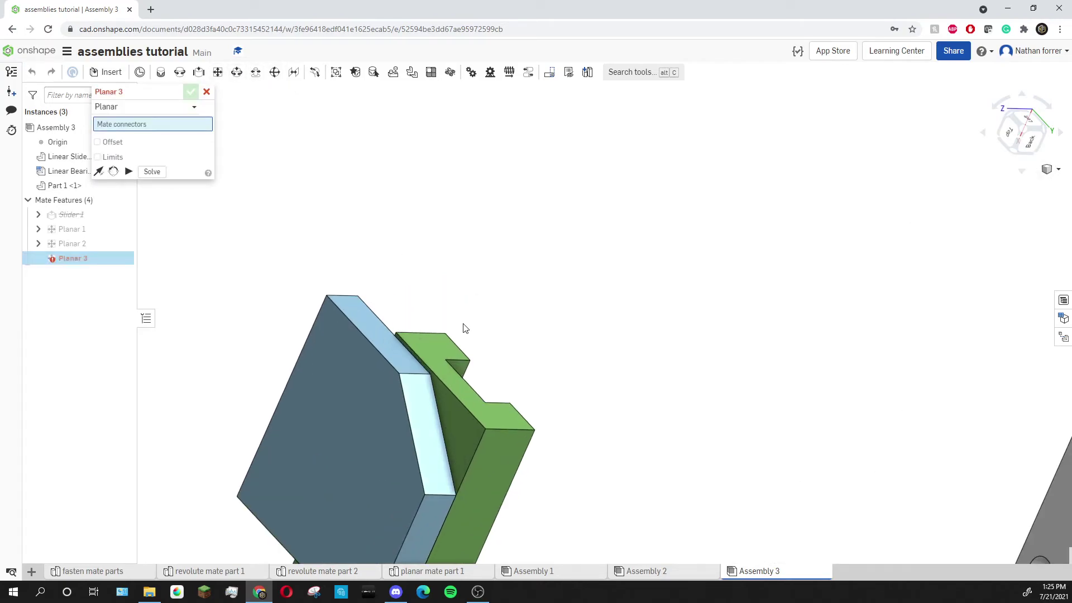
click(435, 350)
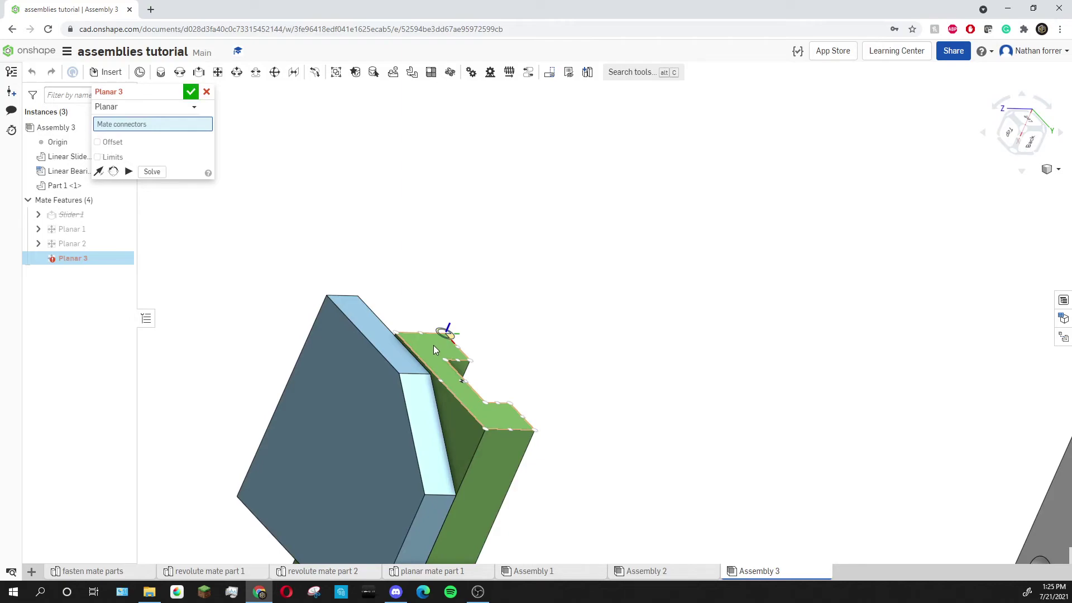
click(363, 319)
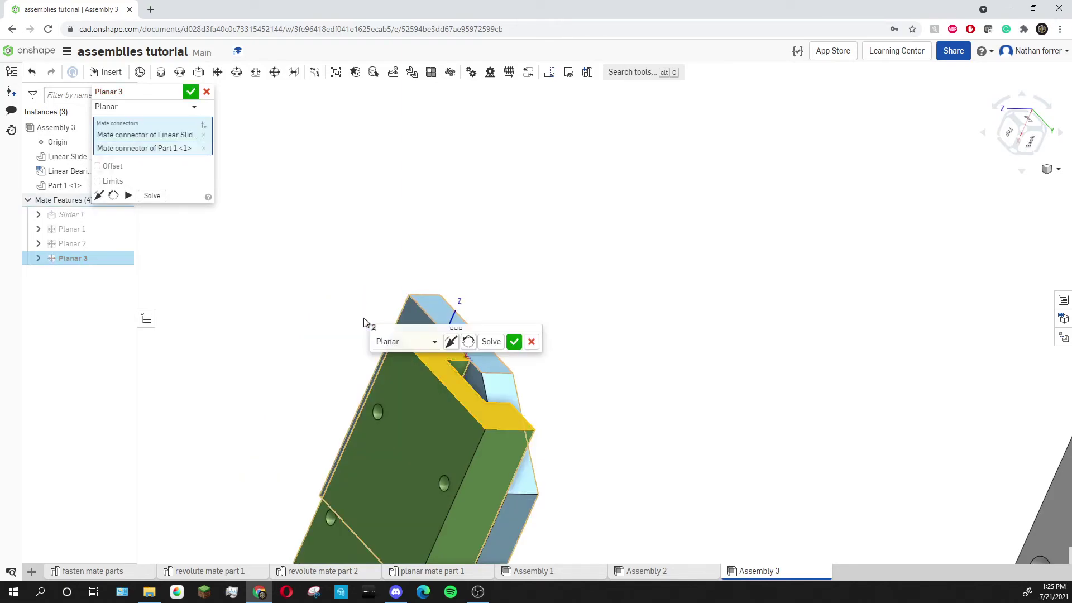
click(514, 341)
scroll(512, 341, down, 3)
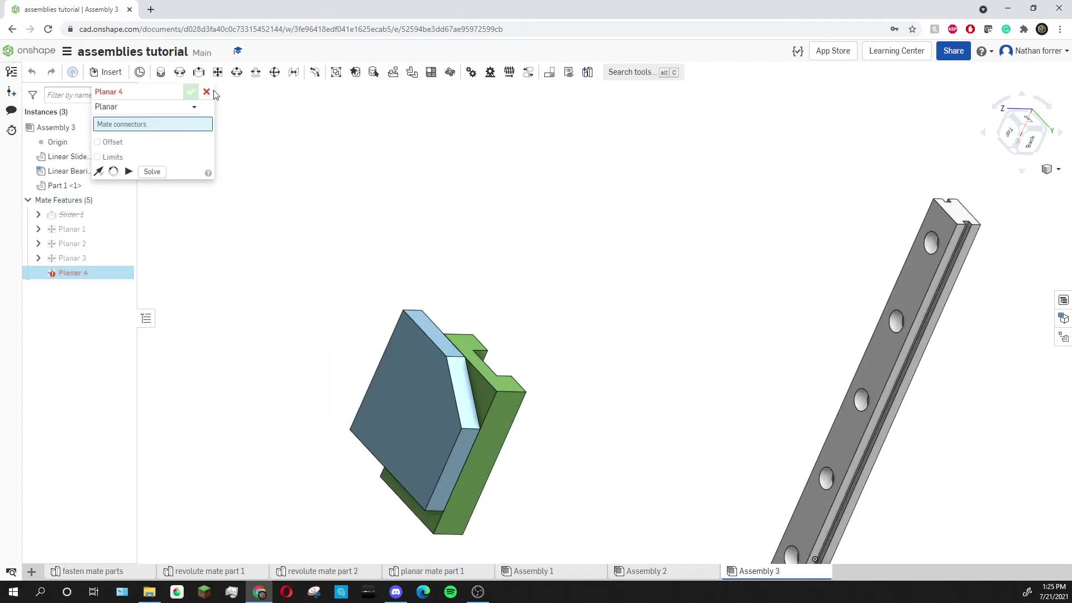
click(208, 92)
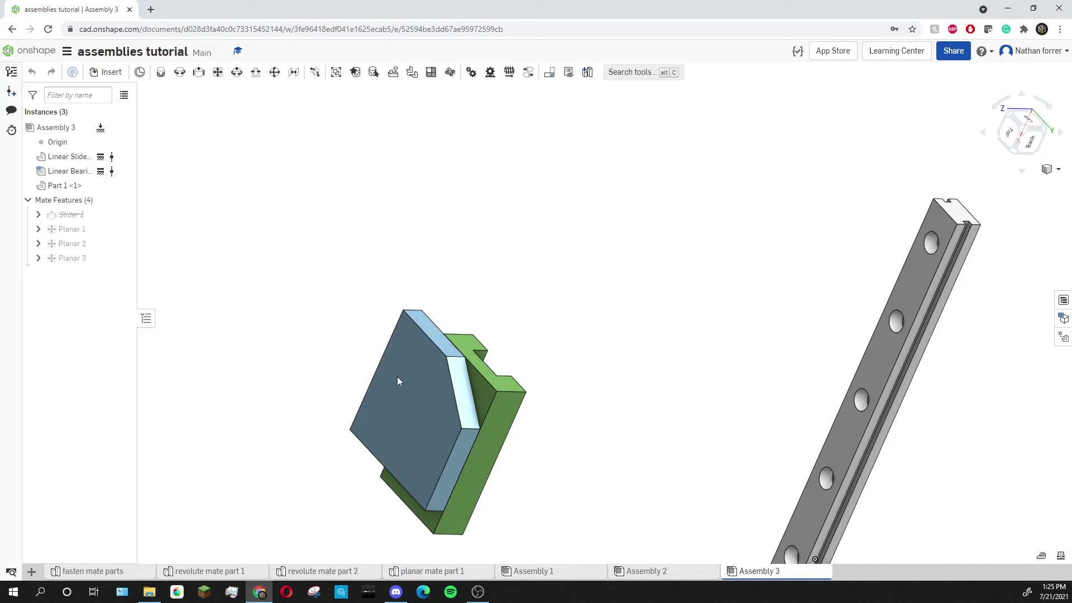
Unfix the green Linear Slider block that carries the blue plate
right_drag(328, 400, 354, 419)
scroll(362, 407, down, 3)
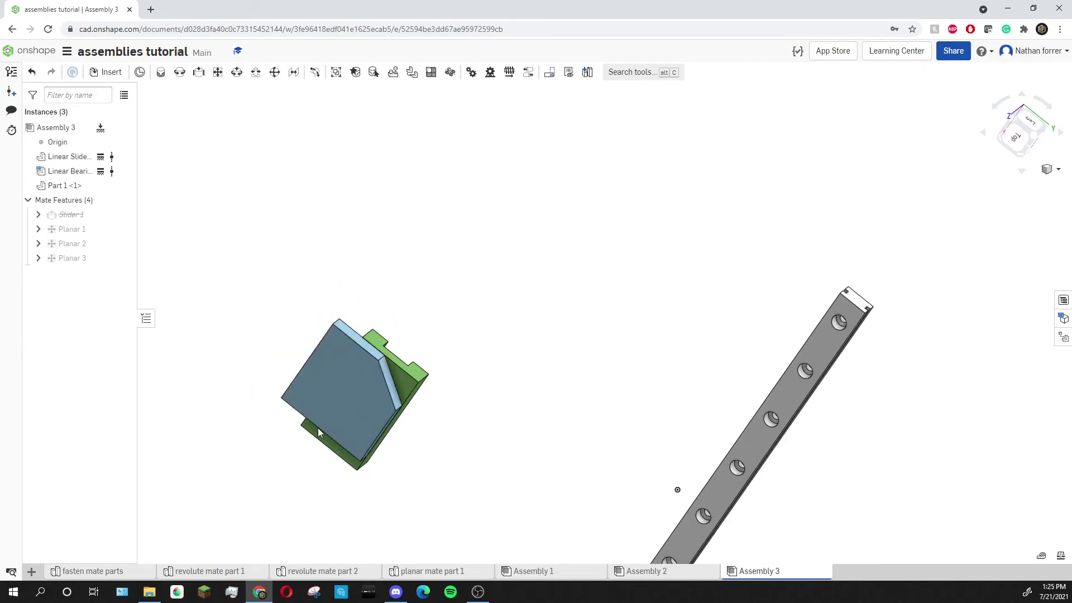
scroll(377, 394, up, 1)
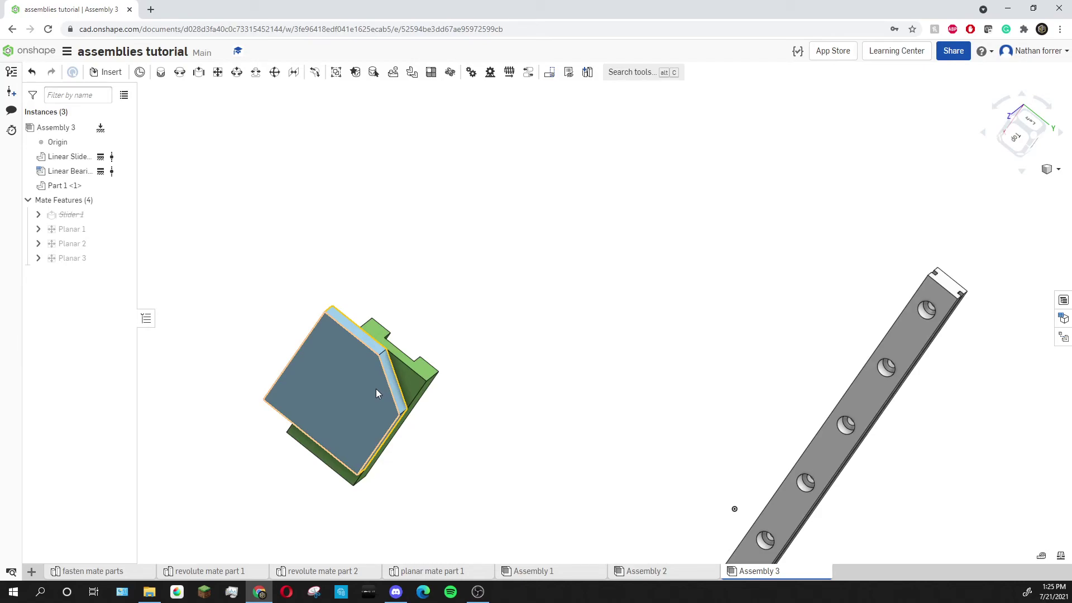
scroll(377, 391, down, 2)
scroll(497, 316, down, 2)
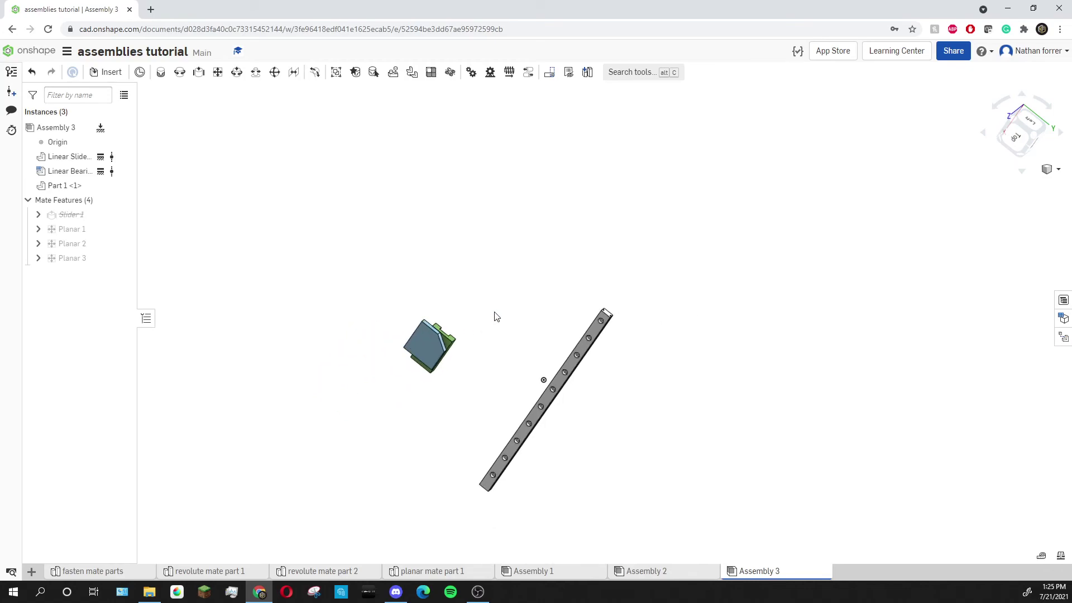
scroll(496, 317, up, 1)
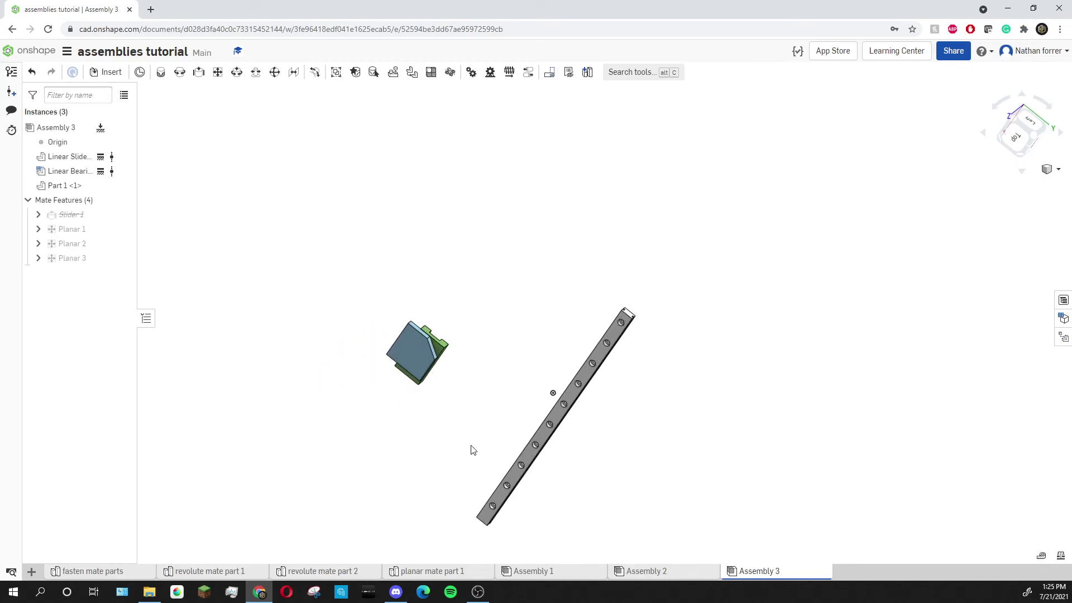
right_click(440, 346)
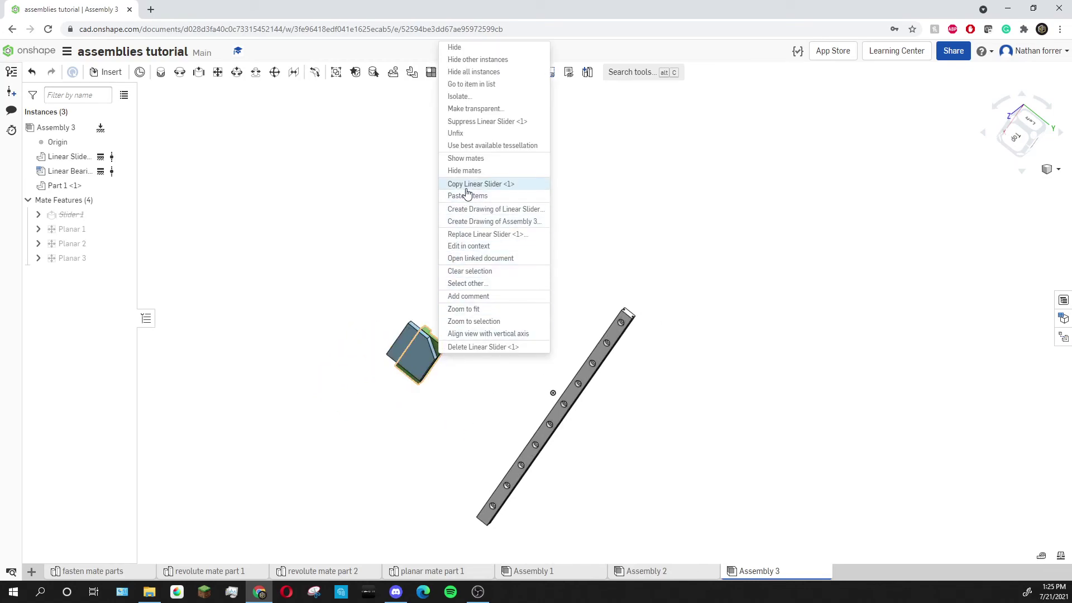
click(463, 134)
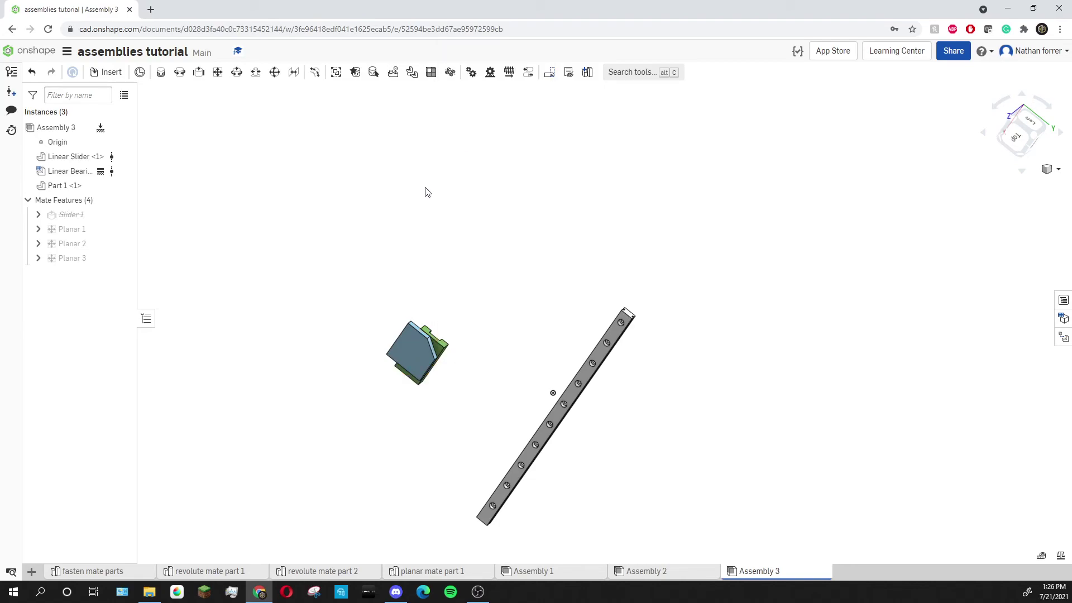
Unsuppress the Slider 1 mate and slide the green block with the mated blue plate along the rail to its lower end
mouse_move(86, 220)
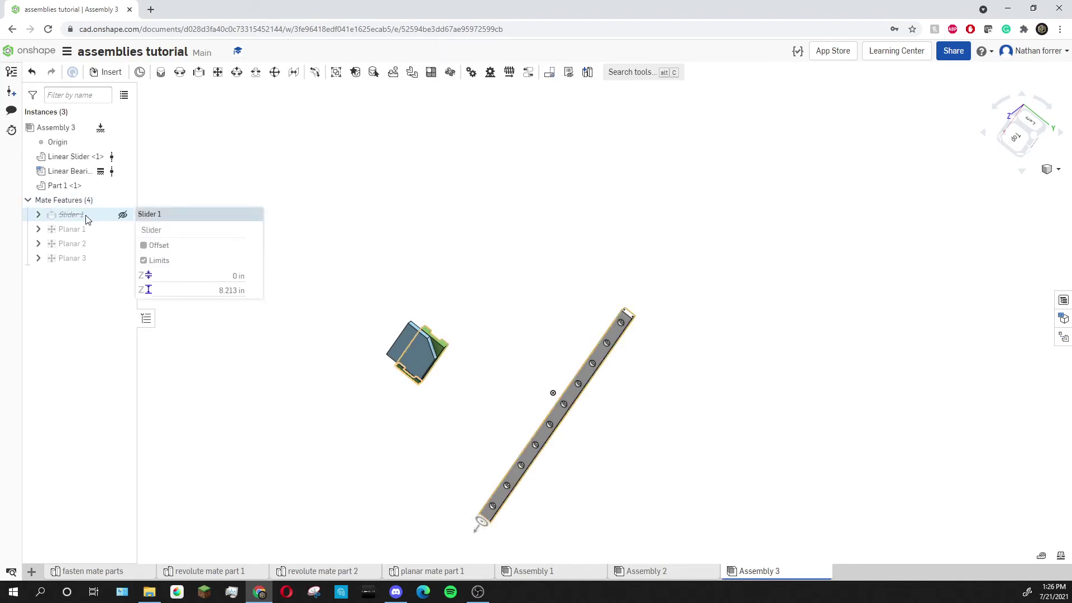
right_click(88, 220)
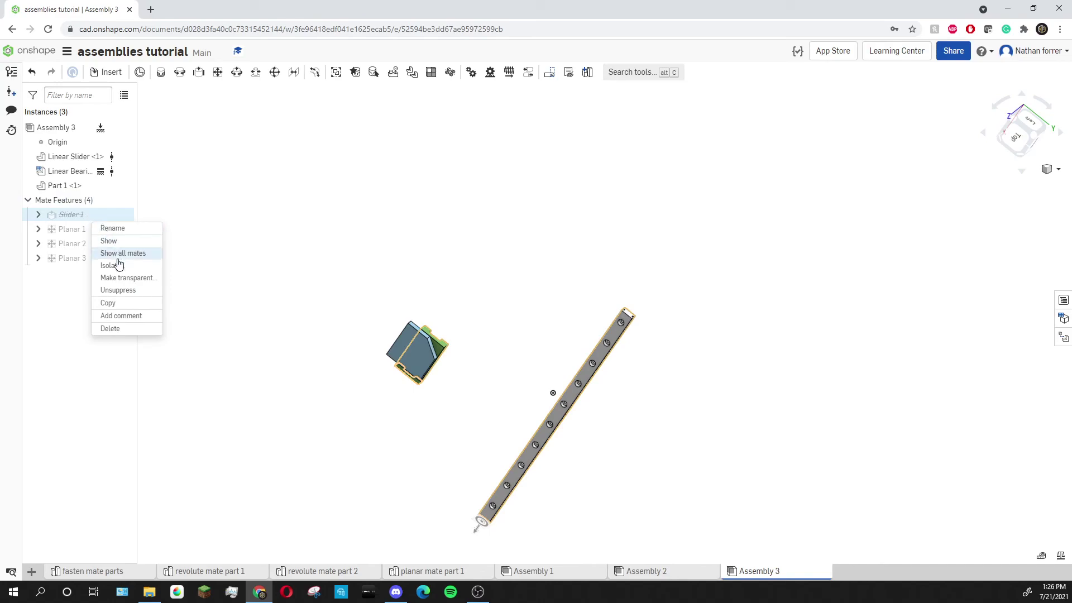
click(118, 292)
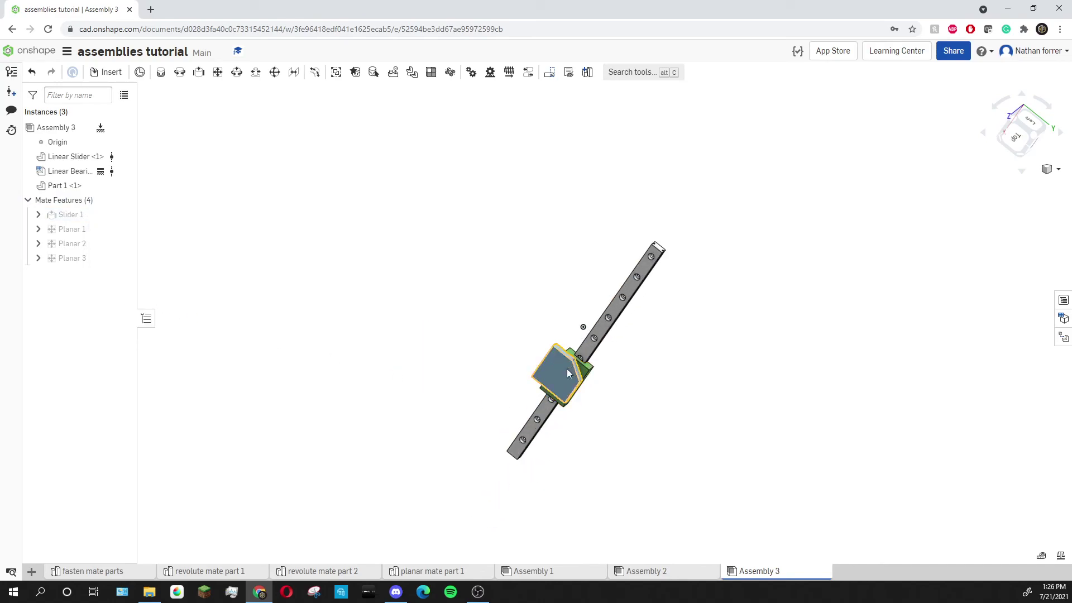
drag(535, 402, 517, 432)
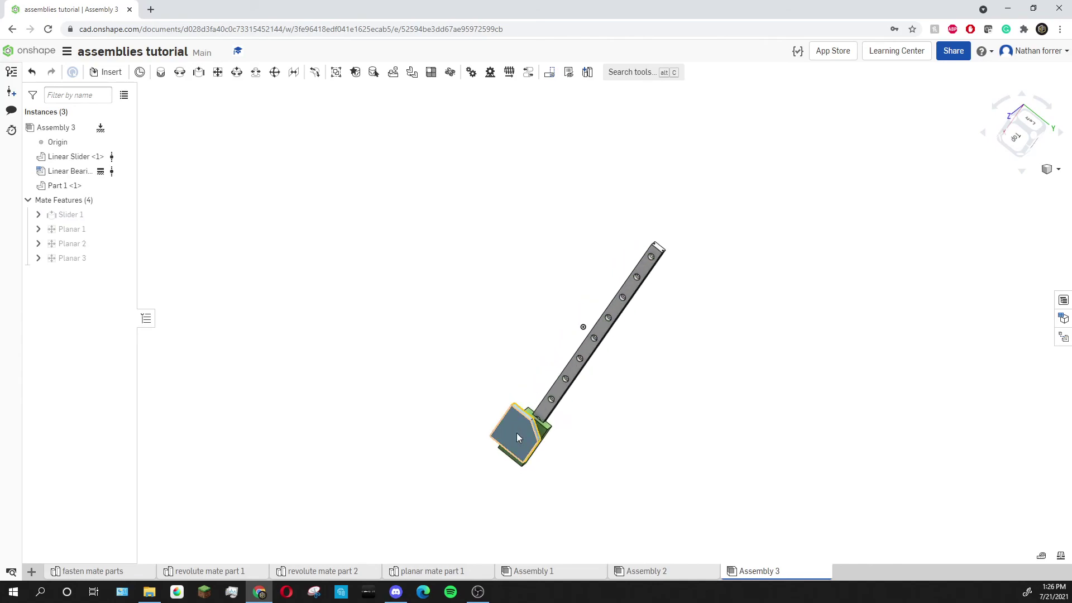